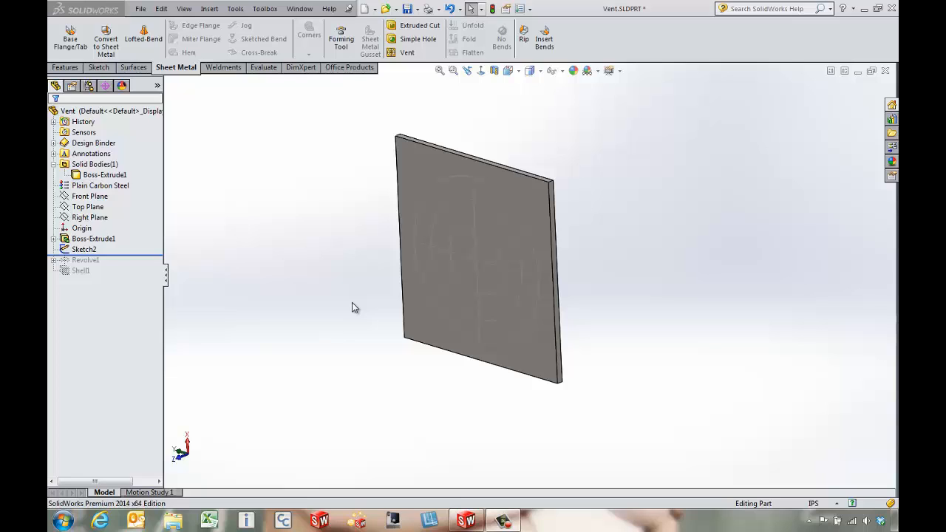
- Browse the Insert features list and preview Sketch2, the vent sketch on the plate
left_click(209, 9)
mouse_move(244, 72)
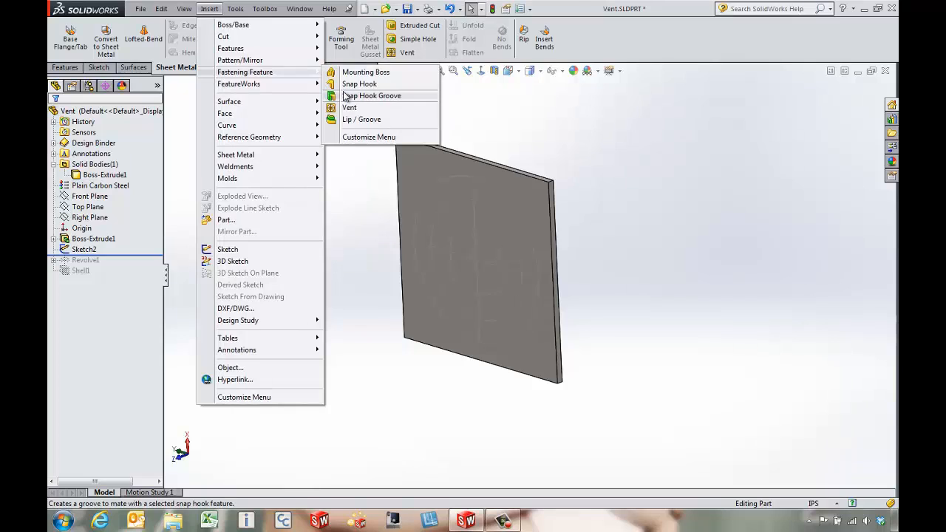
left_click(177, 71)
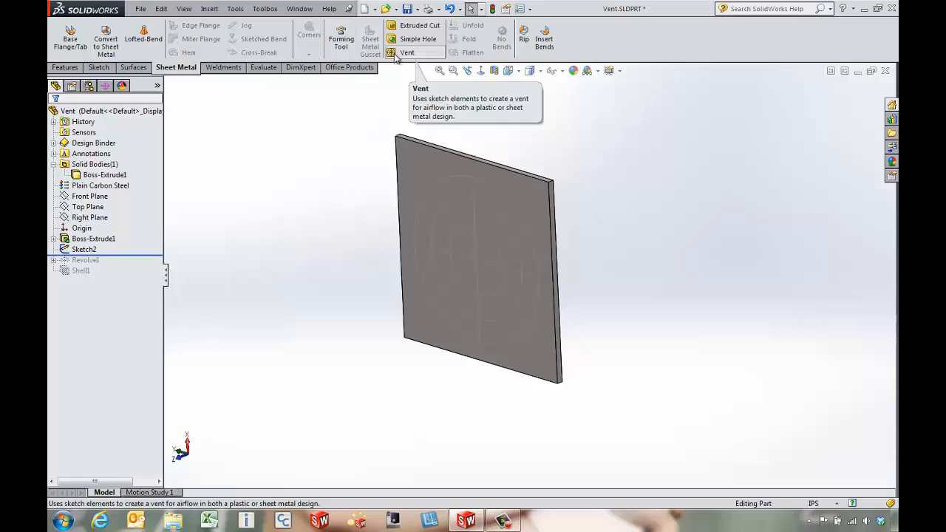
left_click(86, 250)
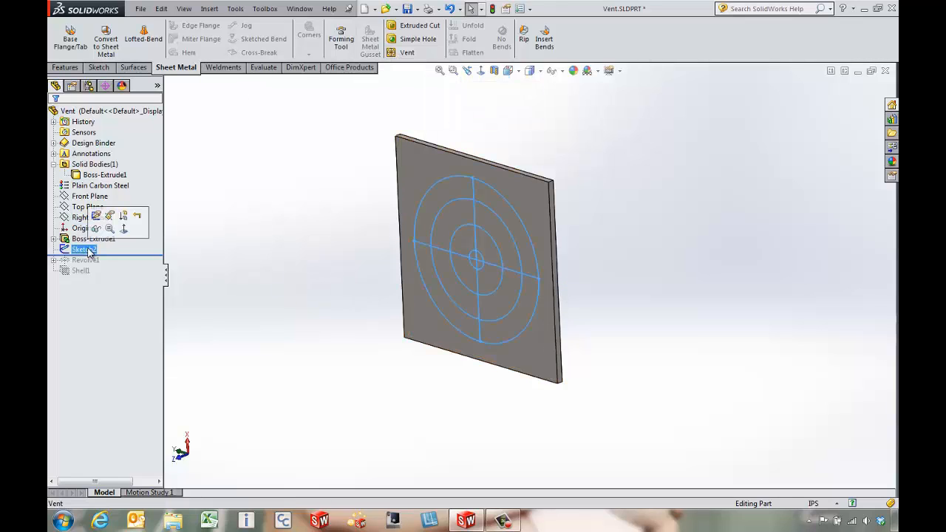
left_click(340, 135)
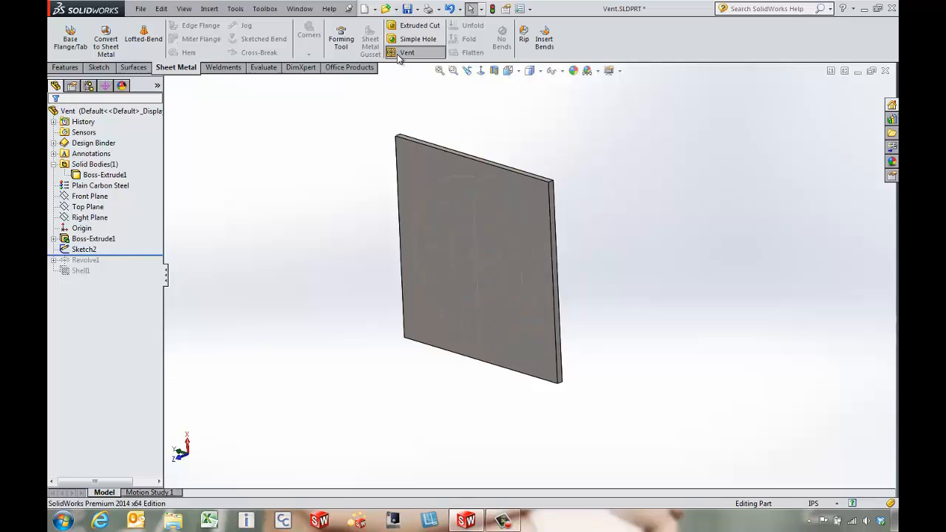
- Start a Vent feature using the sketch's outer circle as its boundary
left_click(402, 52)
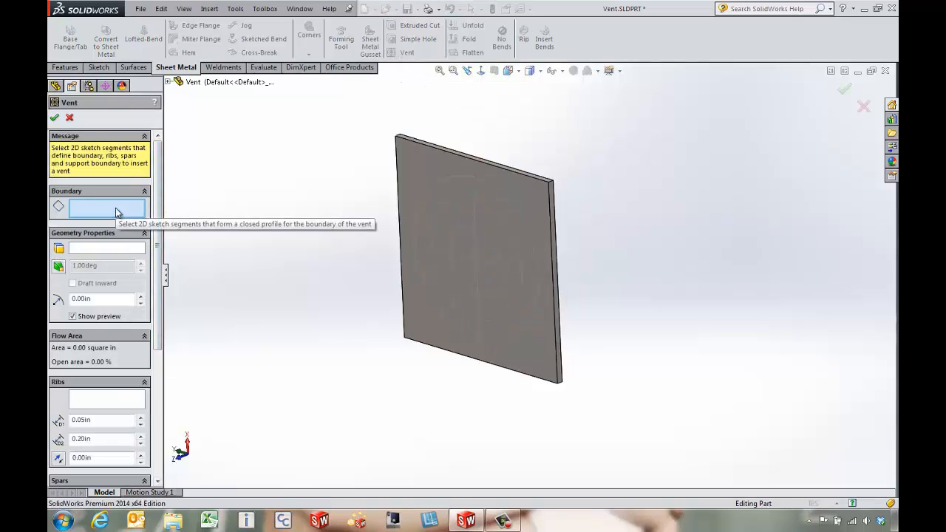
left_click(466, 182)
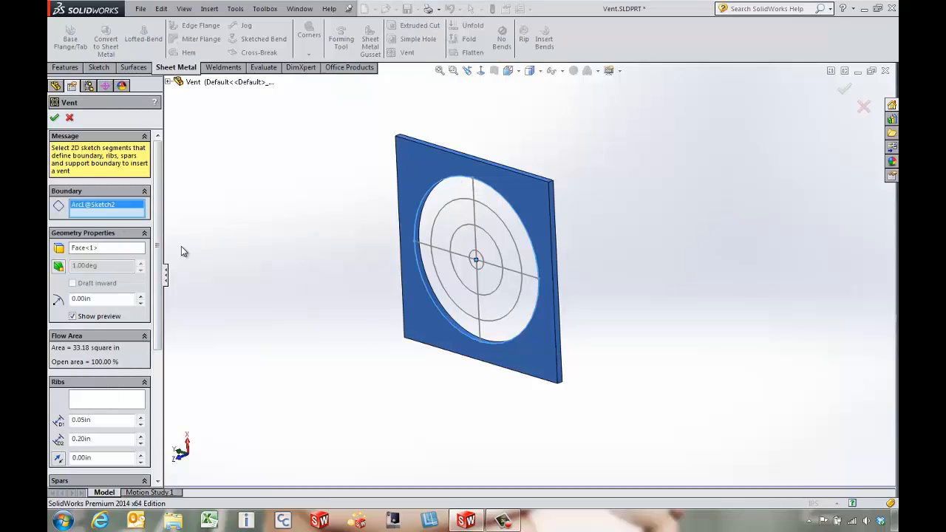
left_click_drag(158, 238, 172, 342)
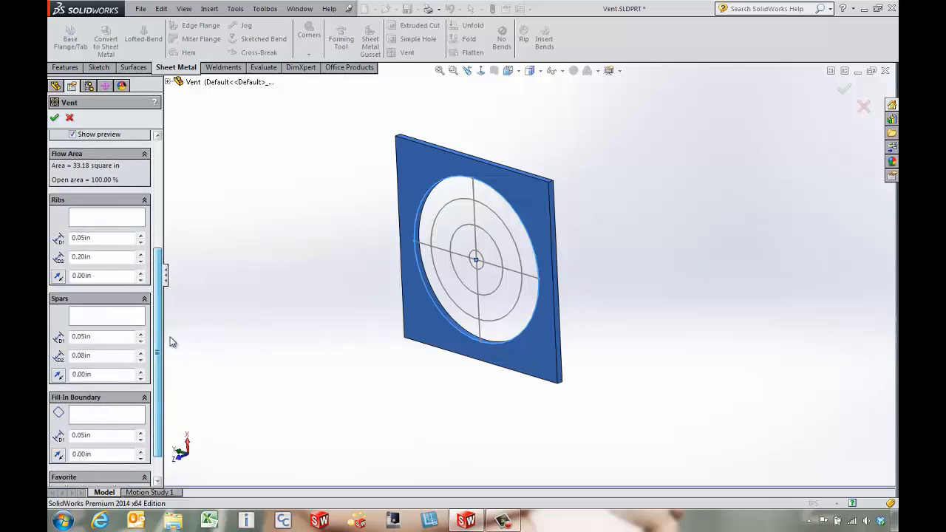
- Make the vertical and horizontal sketch lines ribs with depth D1 0.25 in
left_click(85, 215)
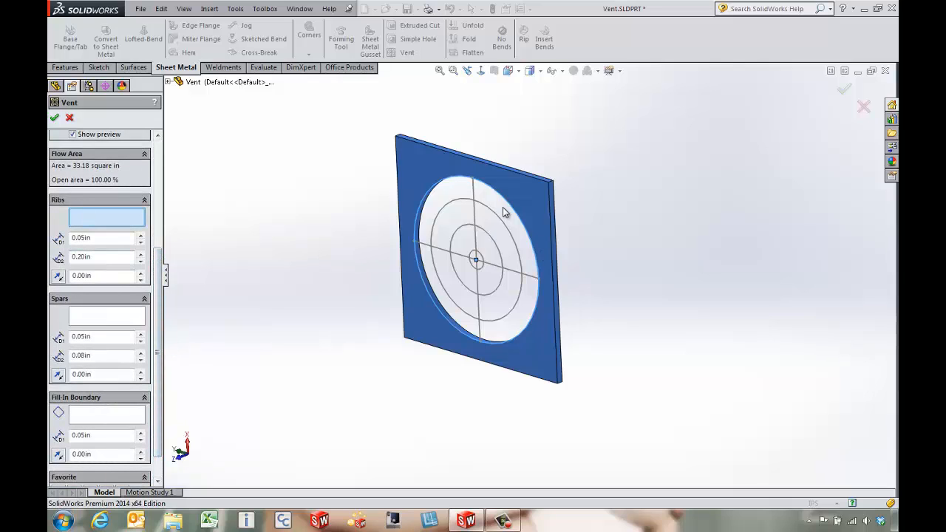
left_click(476, 191)
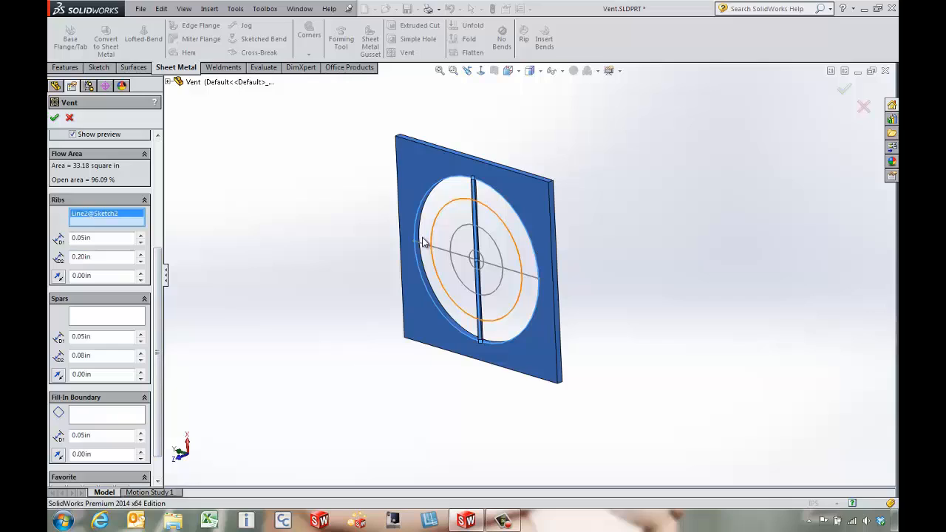
left_click(426, 247)
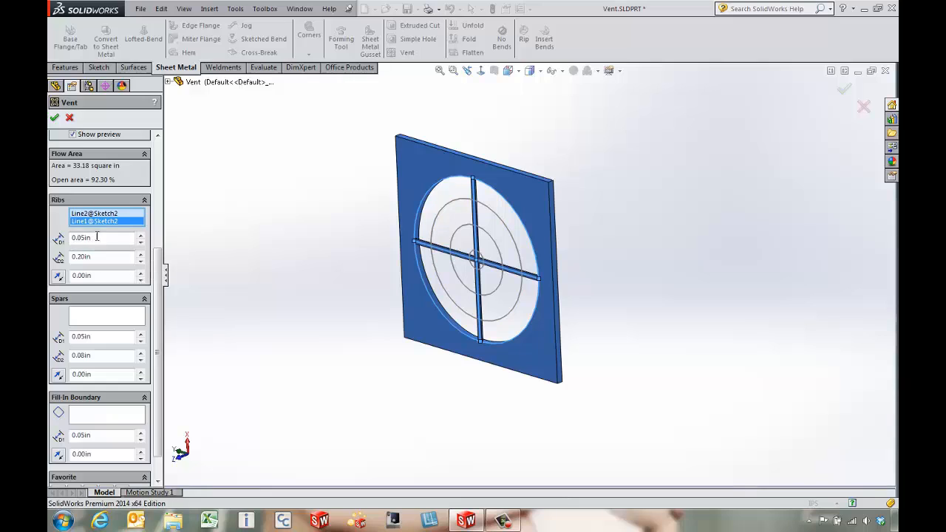
left_click_drag(90, 237, 62, 250)
key("BackSpace")
type(".25")
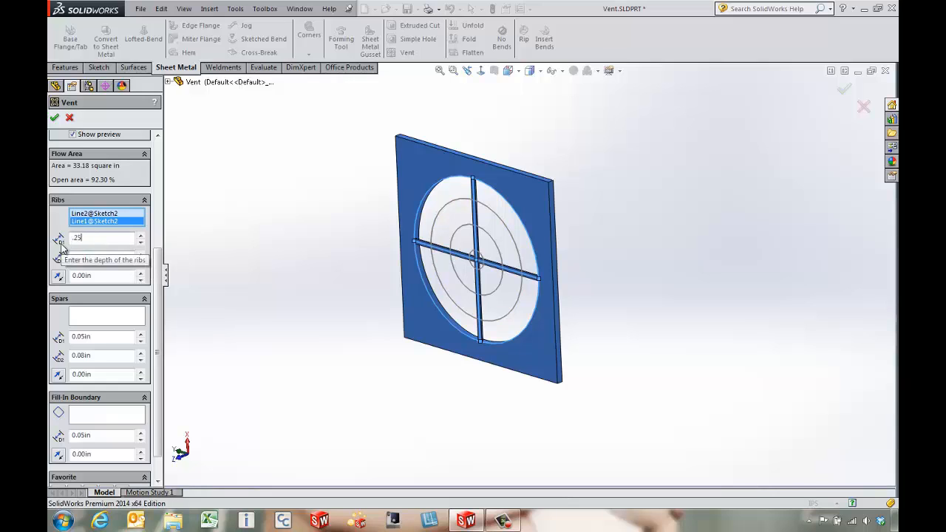
left_click(94, 318)
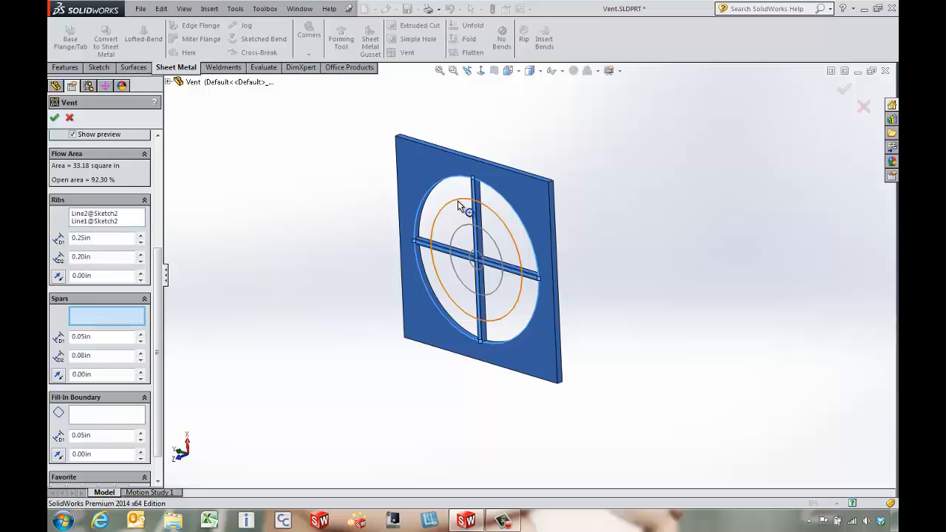
- Make the two inner circles spars with 0.25 in depth and 0.20 in width
left_click(462, 232)
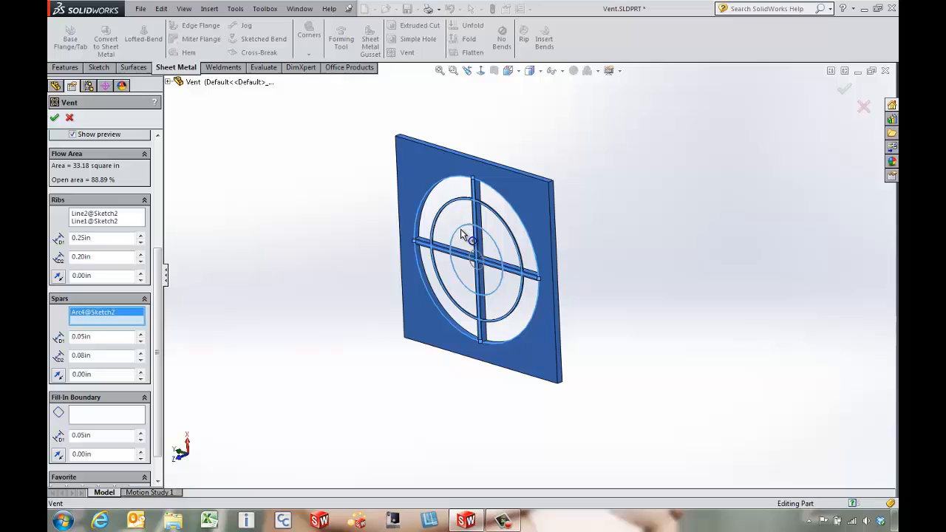
left_click(465, 236)
double_click(94, 338)
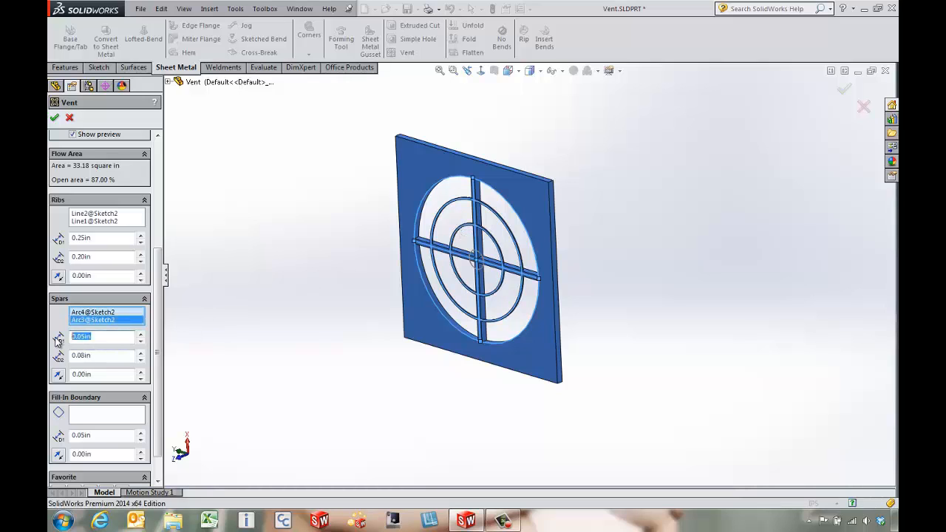
type(".25")
key("Return")
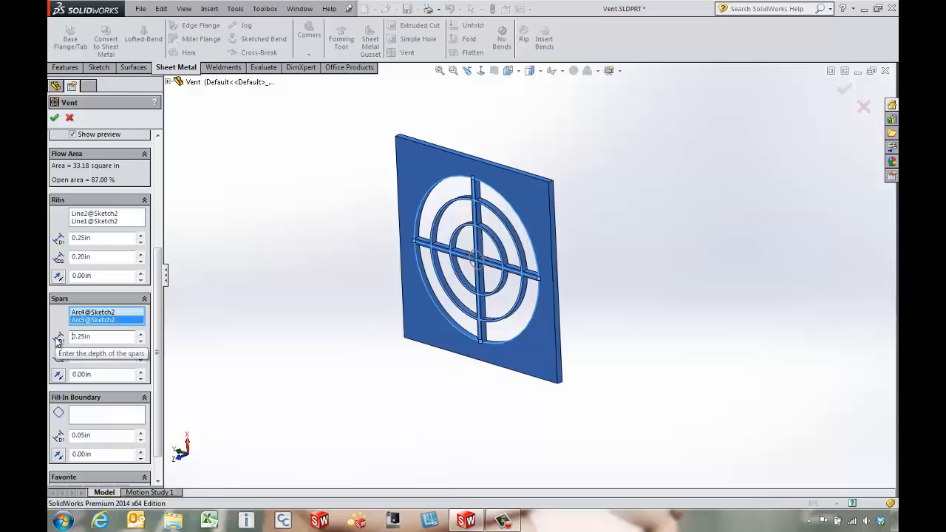
double_click(93, 354)
key("BackSpace")
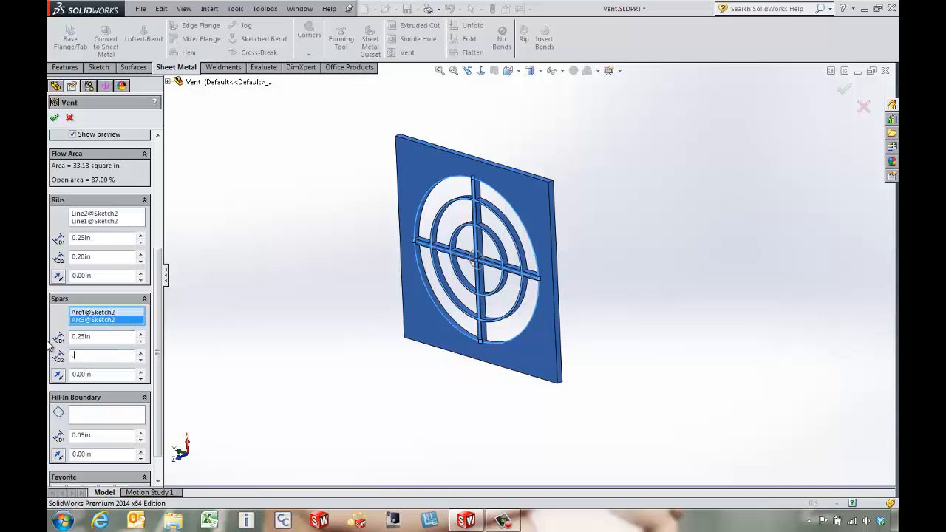
type(".2")
key("Return")
type("0.2")
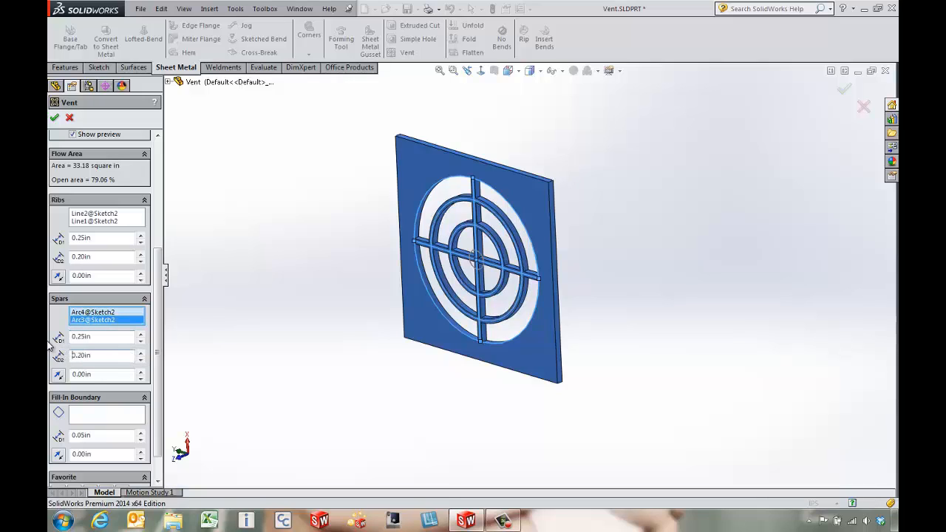
- Fill in the small centre circle as a 0.25 in thick fill-in boundary
left_click(87, 415)
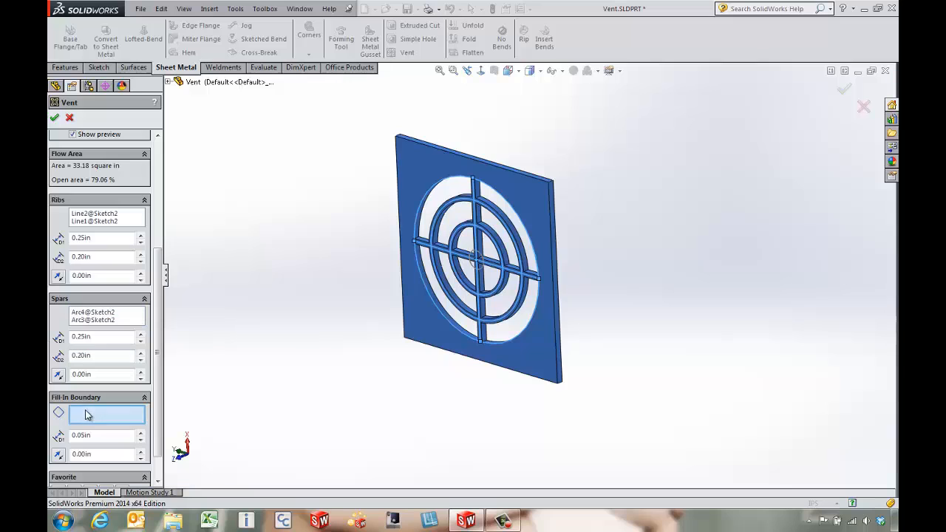
left_click(476, 273)
scroll(481, 275, "down", 4)
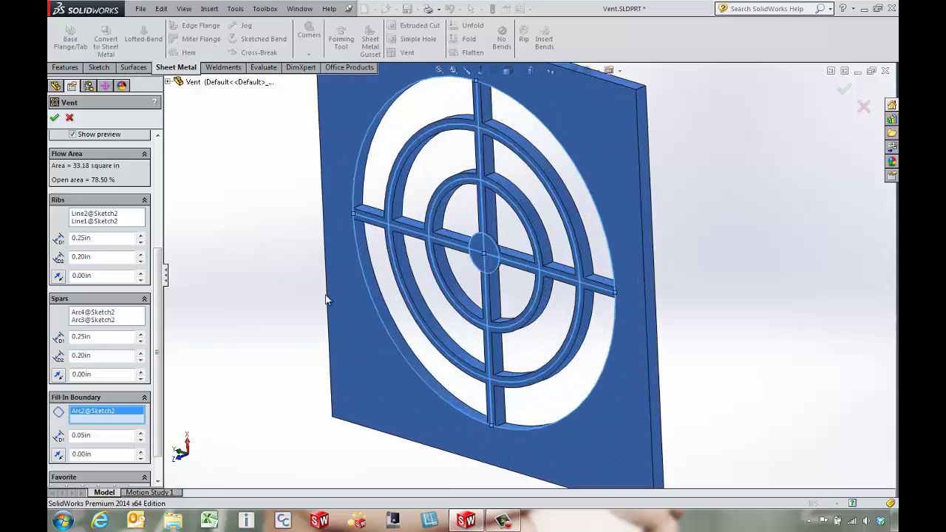
double_click(103, 434)
type(".25")
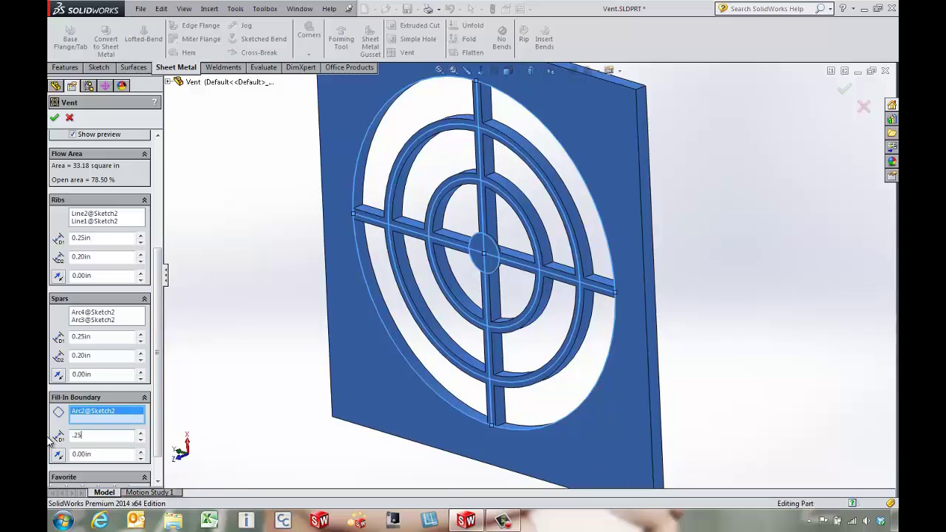
type("0.25")
key("Return")
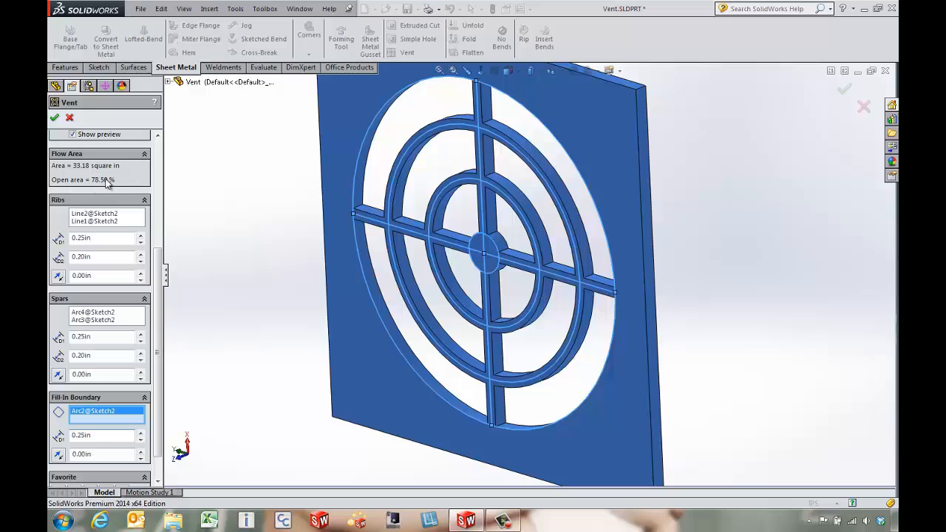
- Accept the vent as Vent3 and select it in the FeatureManager tree
left_click(53, 117)
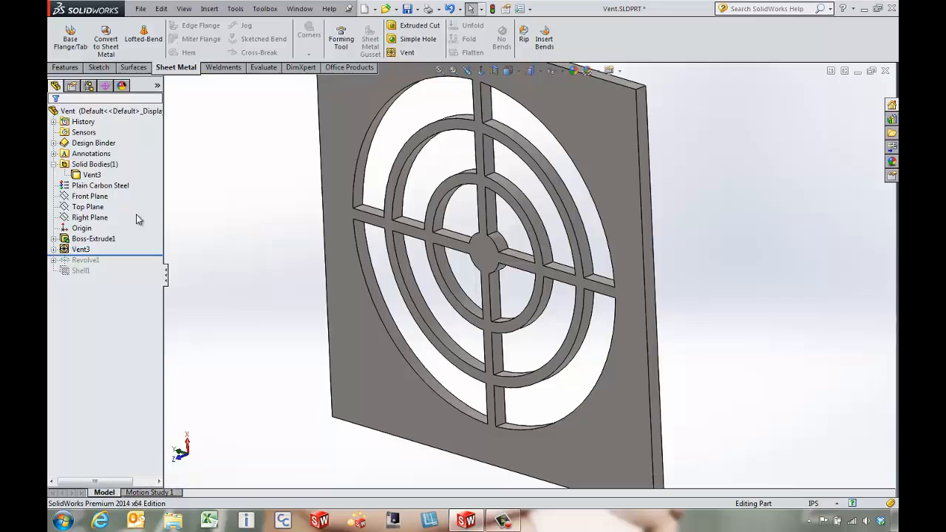
left_click(76, 253)
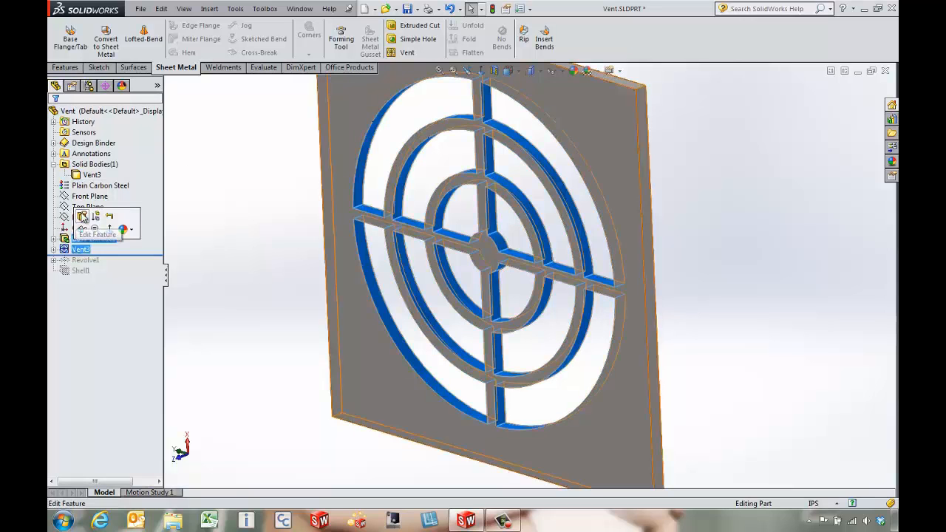
- Edit Vent3 so the ribs, spars and centre fill are each 3 in deep
left_click(85, 222)
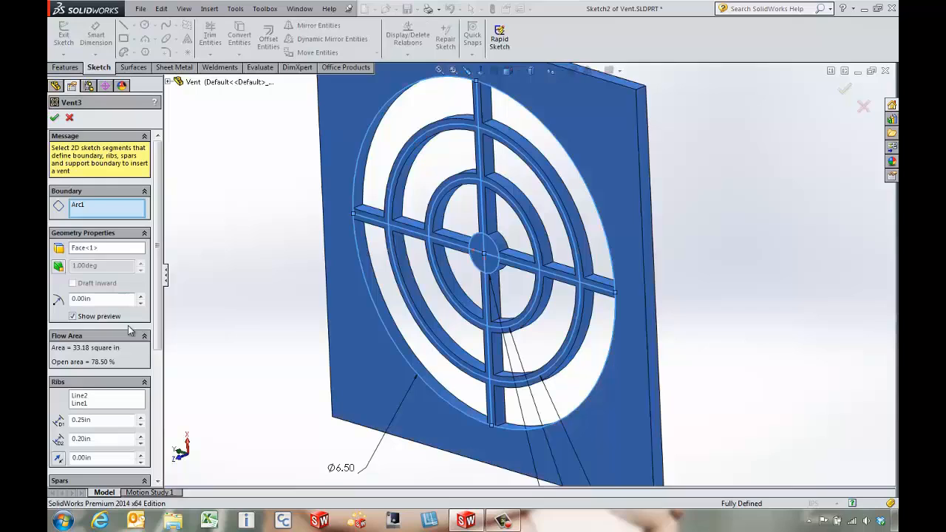
scroll(133, 370, "down", 5)
scroll(157, 369, "down", 1)
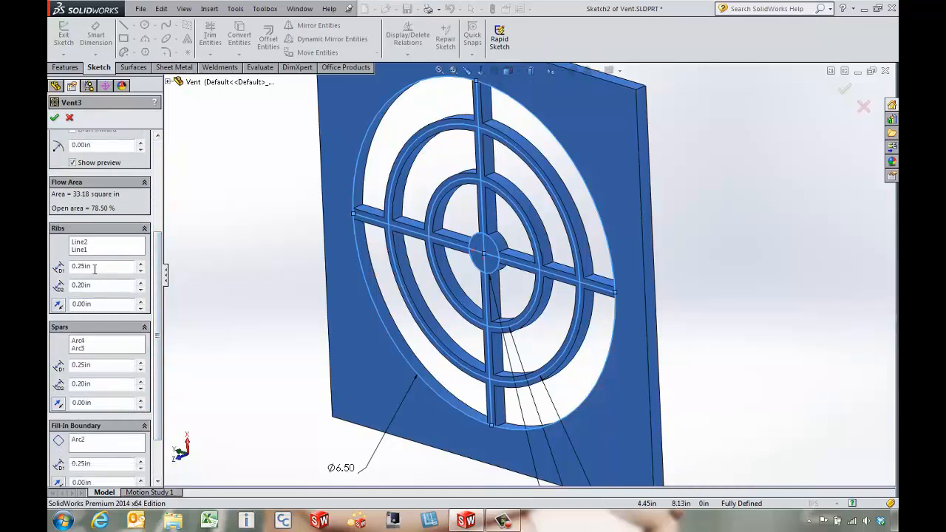
left_click_drag(96, 266, 57, 268)
type("3")
left_click_drag(71, 365, 89, 366)
type("3")
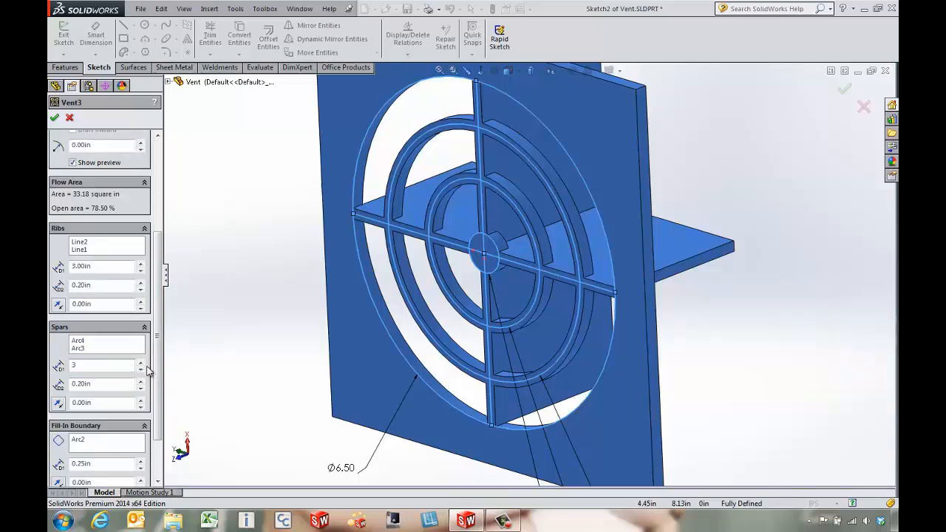
scroll(103, 402, "down", 3)
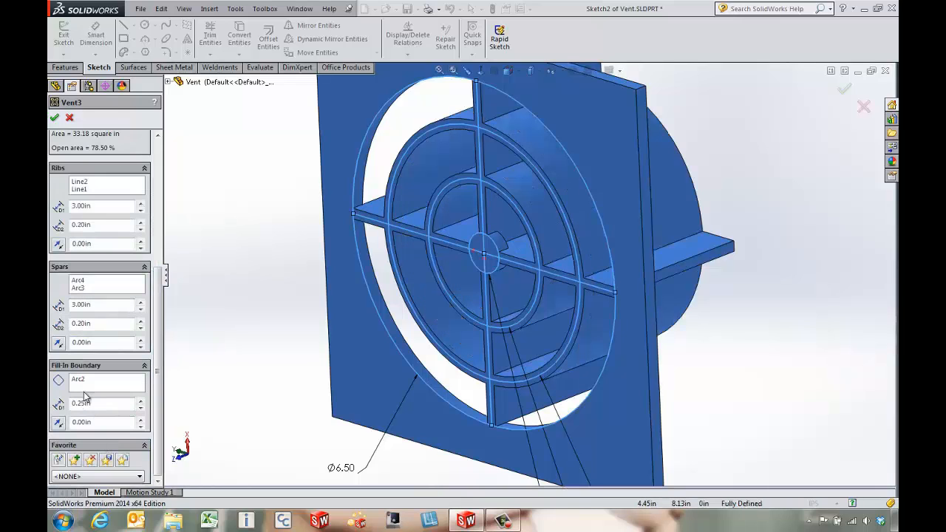
left_click_drag(92, 404, 68, 404)
type("3")
left_click(110, 385)
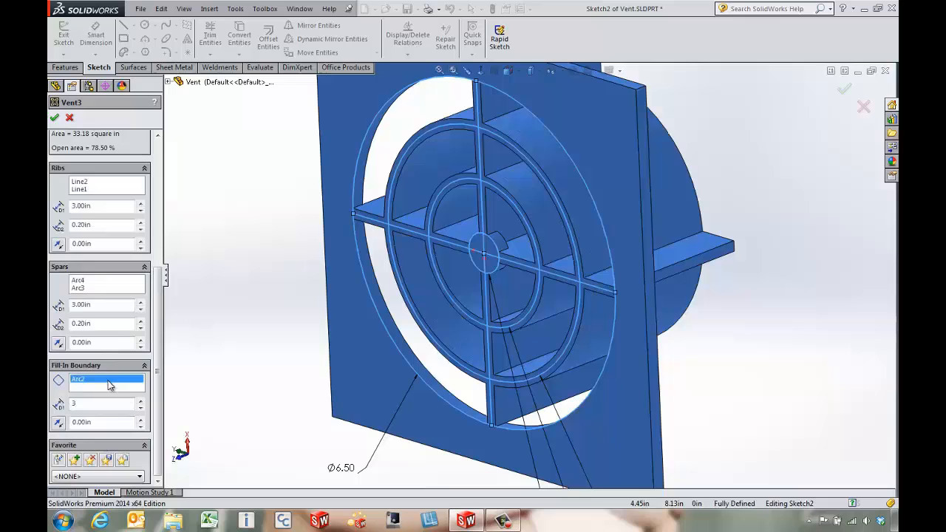
- Accept the edited vent and roll forward to restore the revolve and shell features
left_click(56, 117)
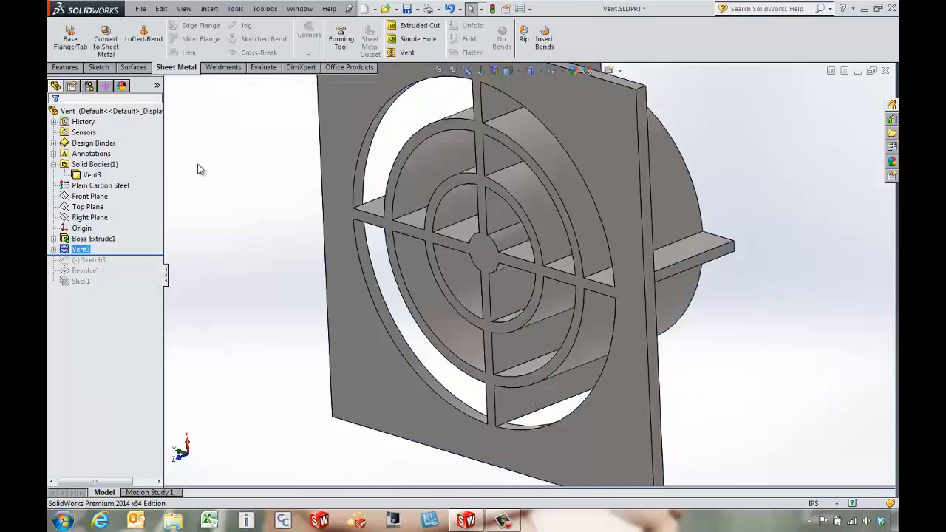
left_click_drag(140, 255, 122, 296)
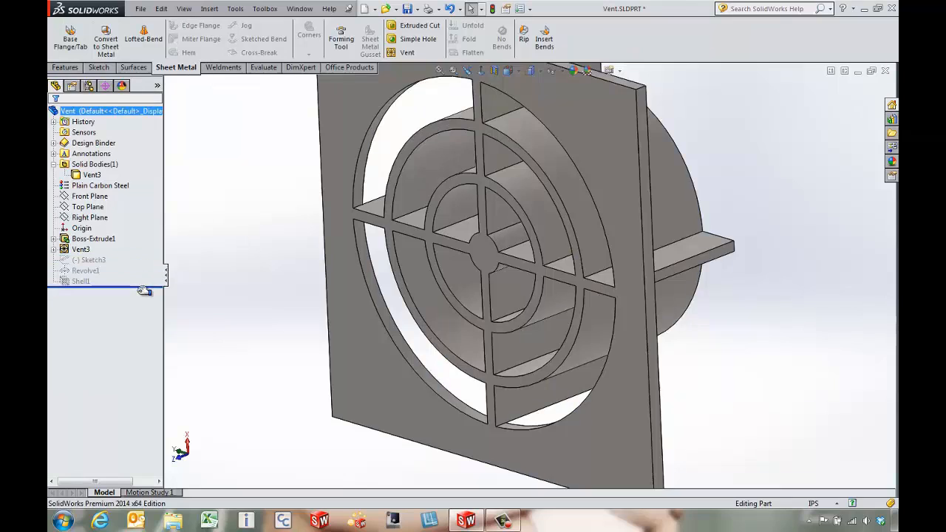
left_click(92, 282)
key("Escape")
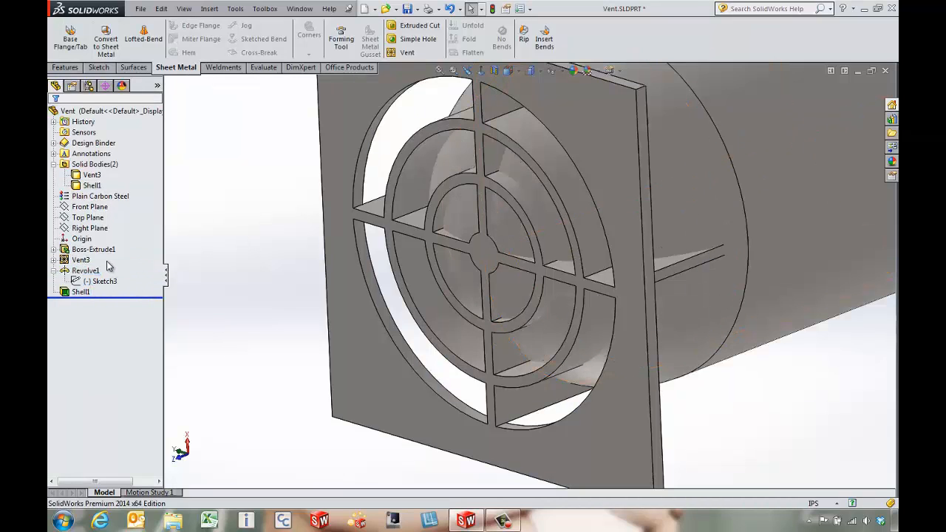
mouse_move(366, 311)
middle_mouse_down()
mouse_move(471, 280)
mouse_move(262, 168)
middle_mouse_up()
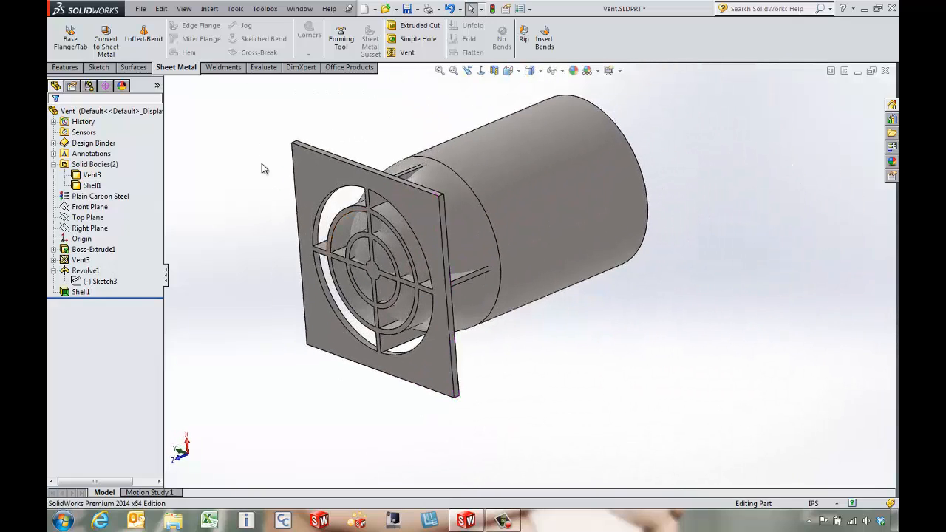
- Combine Vent3 and Shell1 with Common, keeping only their shared curved vent body
left_click(209, 9)
mouse_move(230, 48)
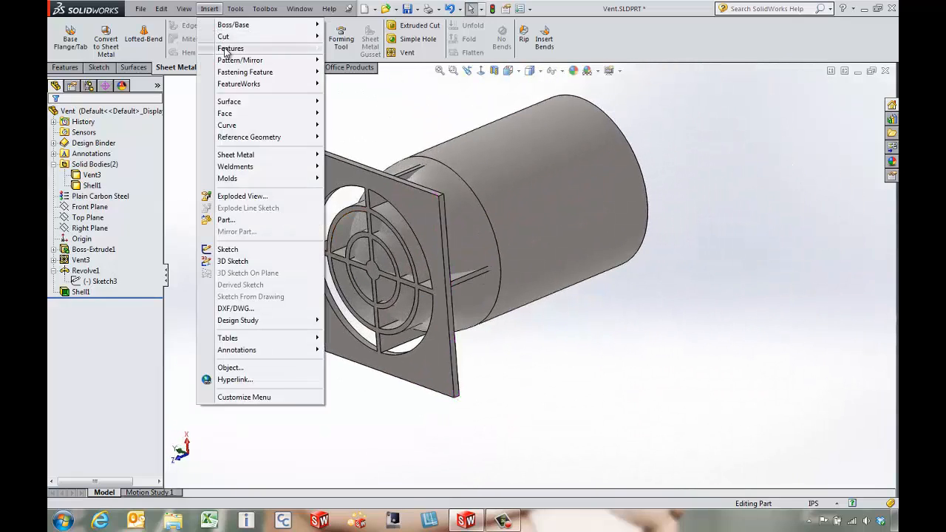
left_click(359, 237)
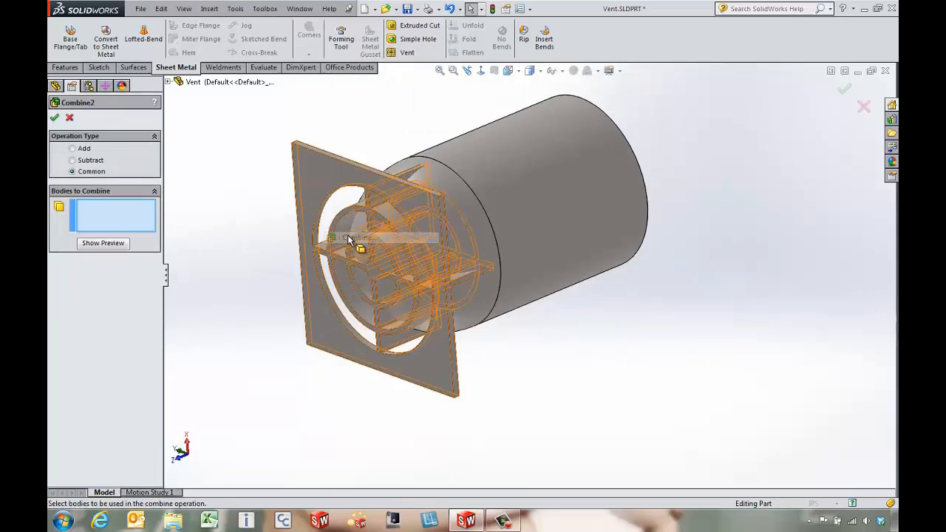
left_click(386, 202)
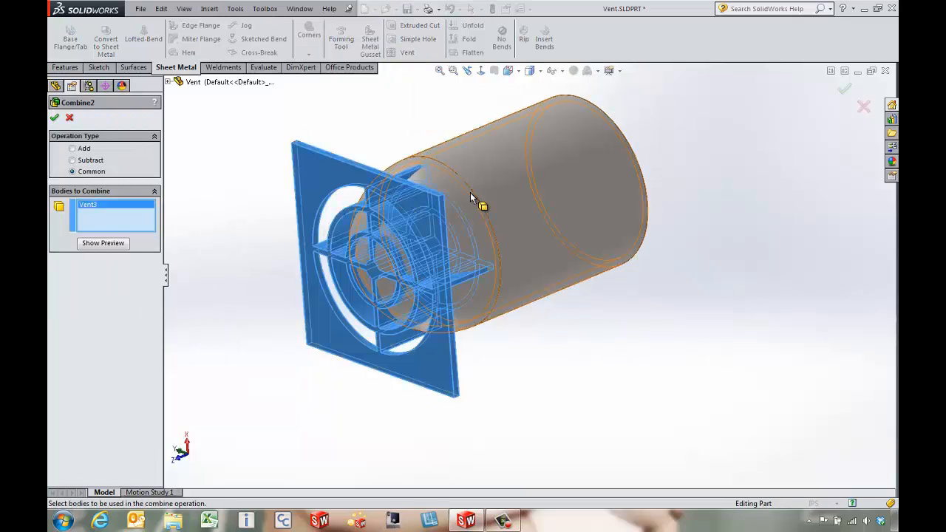
left_click(470, 194)
key("Return")
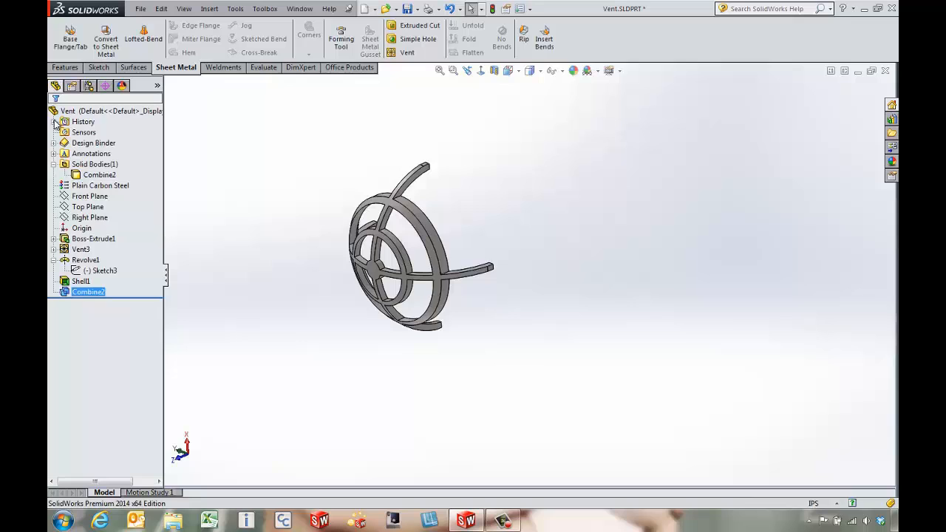
mouse_move(391, 288)
middle_mouse_down()
mouse_move(469, 215)
mouse_move(493, 170)
mouse_move(465, 270)
mouse_move(401, 110)
mouse_move(445, 312)
mouse_move(576, 359)
mouse_move(443, 300)
mouse_move(415, 236)
mouse_move(439, 259)
middle_mouse_up()
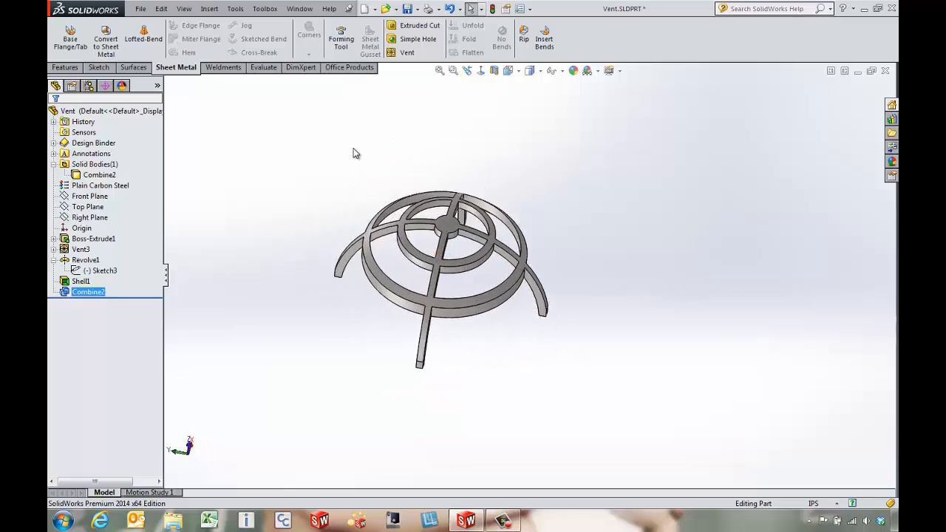